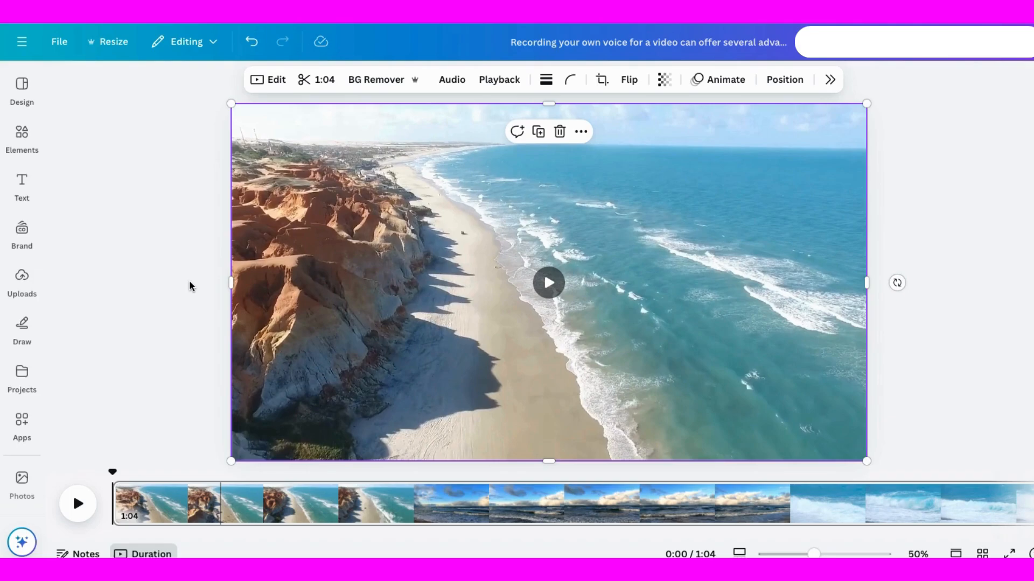
Add a note to page 1 with the voiceover script beginning "I absolutely love going to the beach!".
left_click(187, 282)
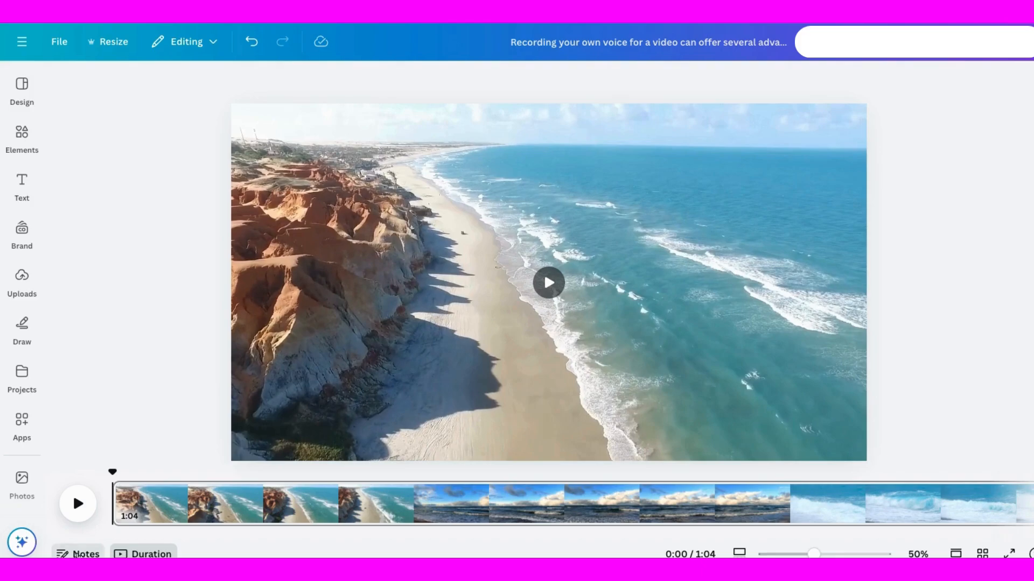
left_click(76, 554)
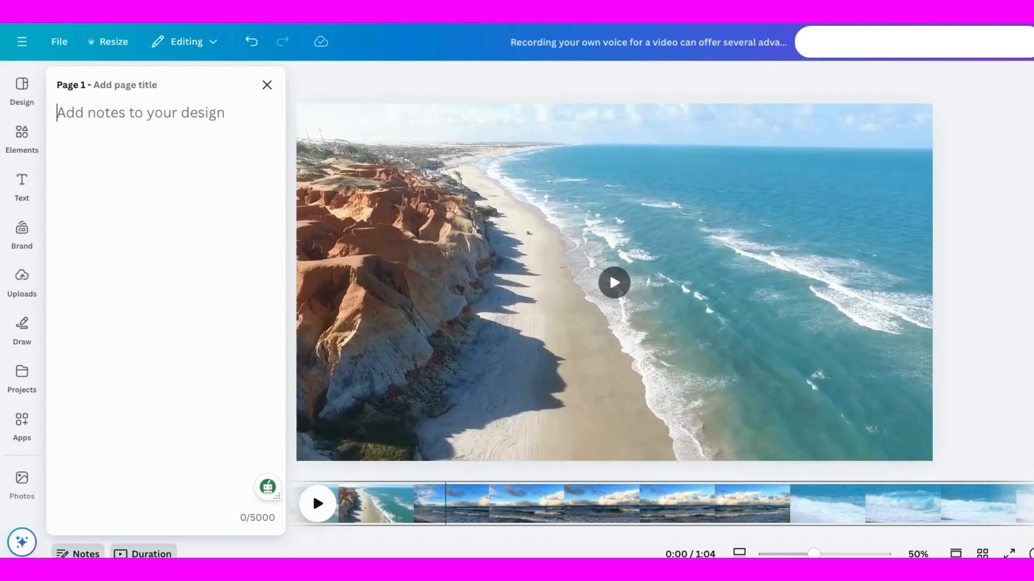
type("I absolutely love going to the beach! The sound of the waves, the warmth of the sun on my skin, and the feeling of sand between my toes are all so calming and rejuvenating. It's my perfect escape, where I can just relax, enjoy the beauty of nature, and feel completely at peace.")
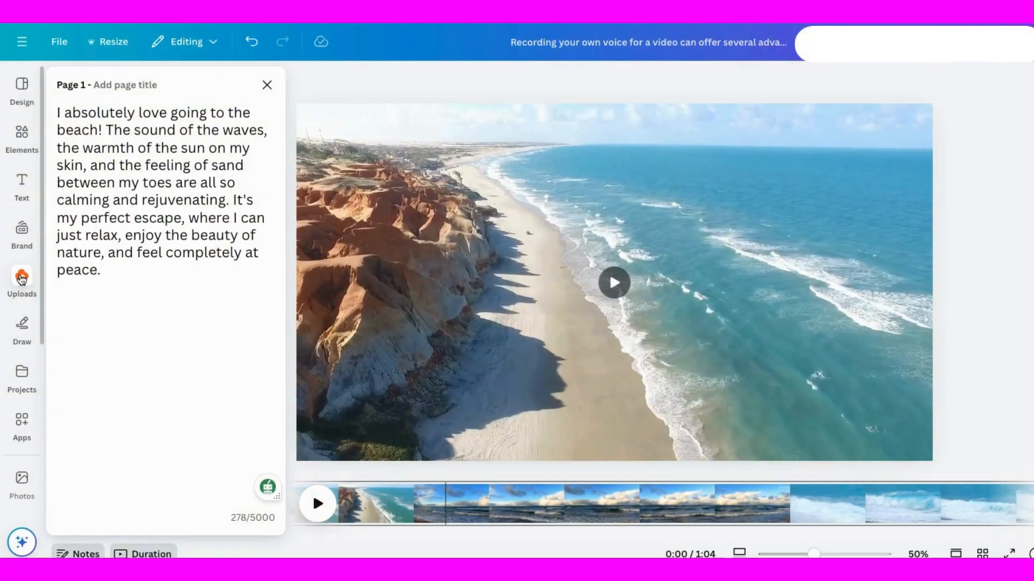
Open the self-recording studio for this design and choose the default Logi USB Headset as microphone.
left_click(21, 278)
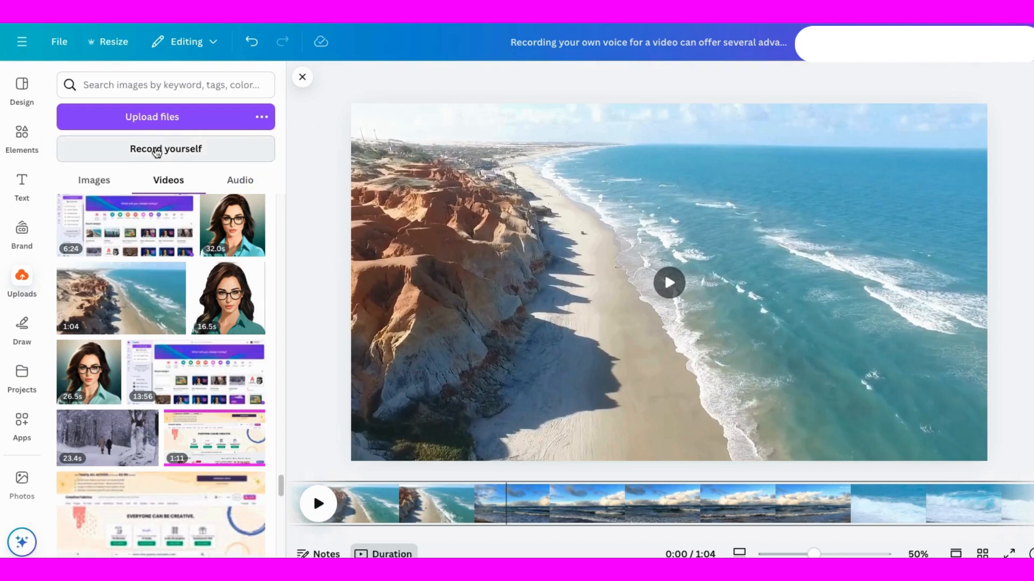
left_click(156, 154)
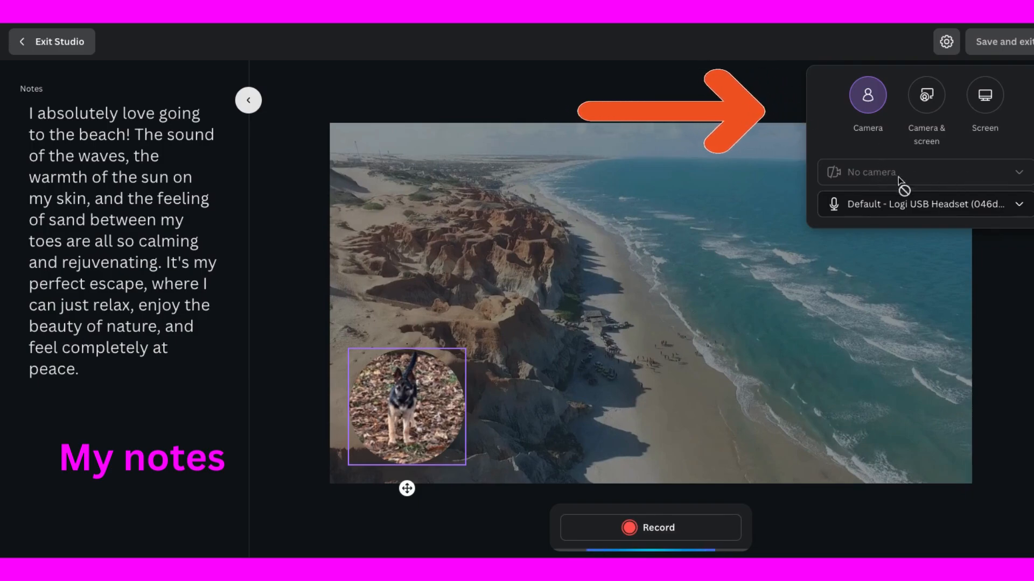
left_click(962, 212)
left_click(915, 206)
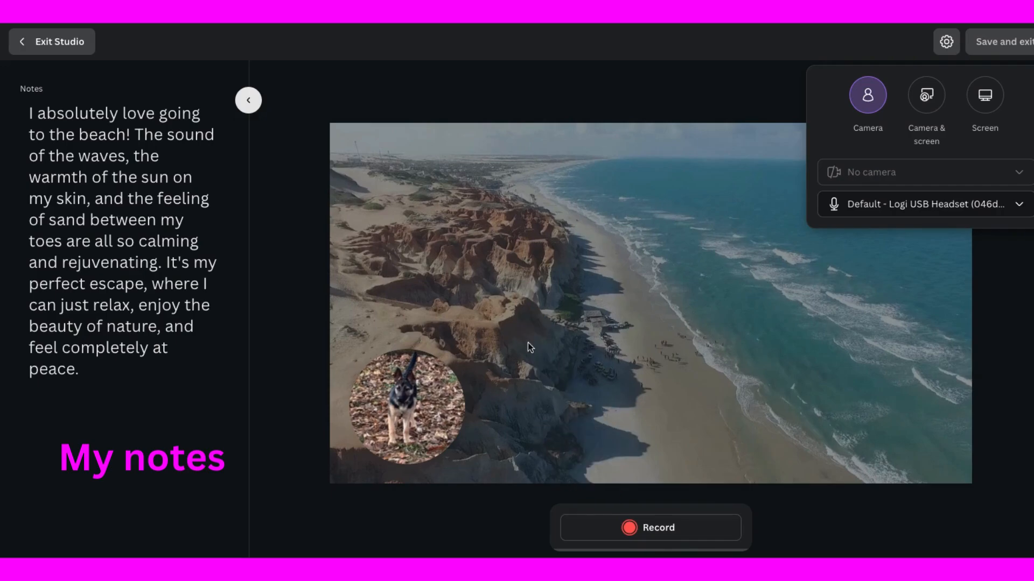
Record a trial take of the voiceover and delete it.
left_click(650, 533)
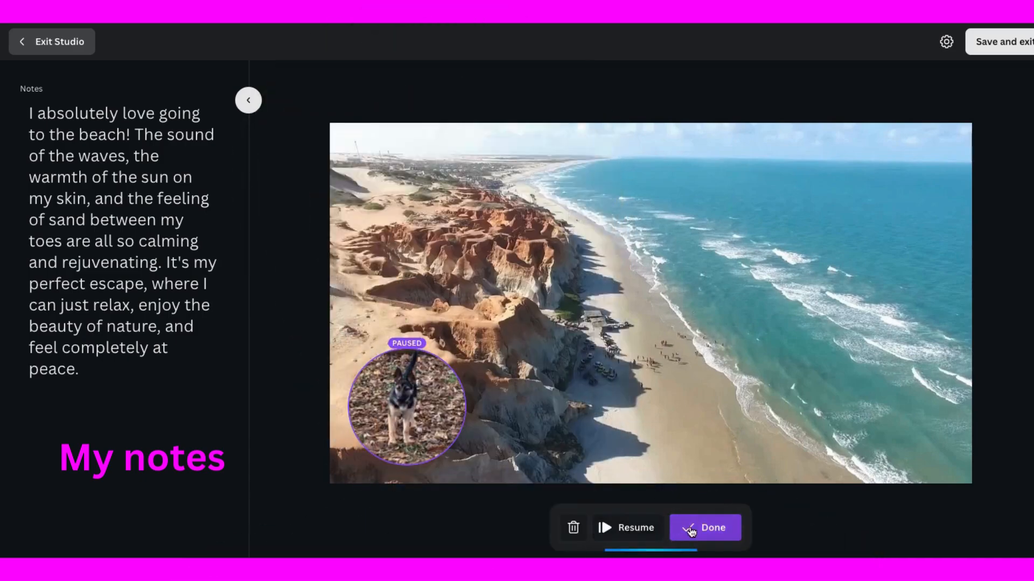
left_click(700, 529)
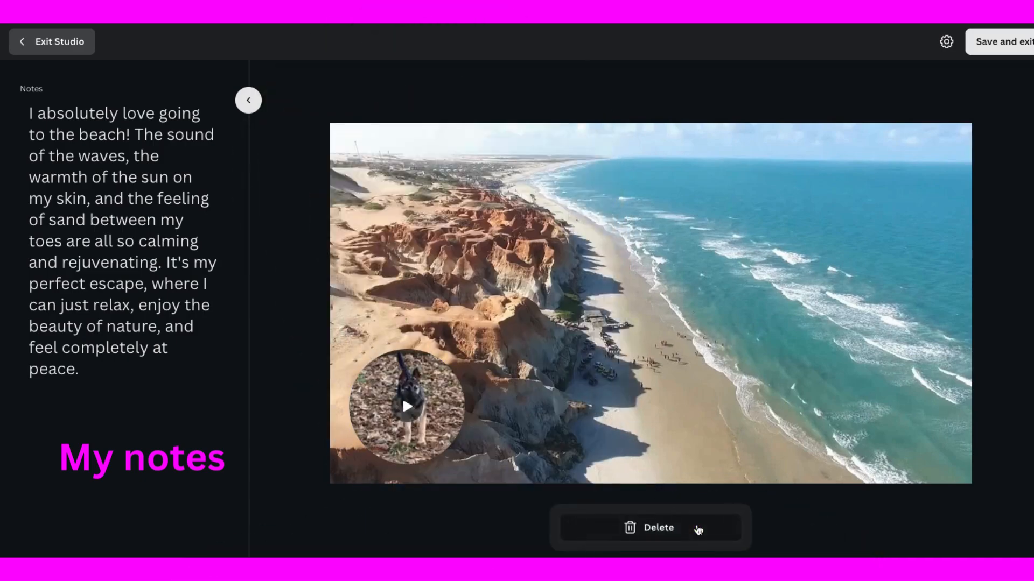
left_click(657, 534)
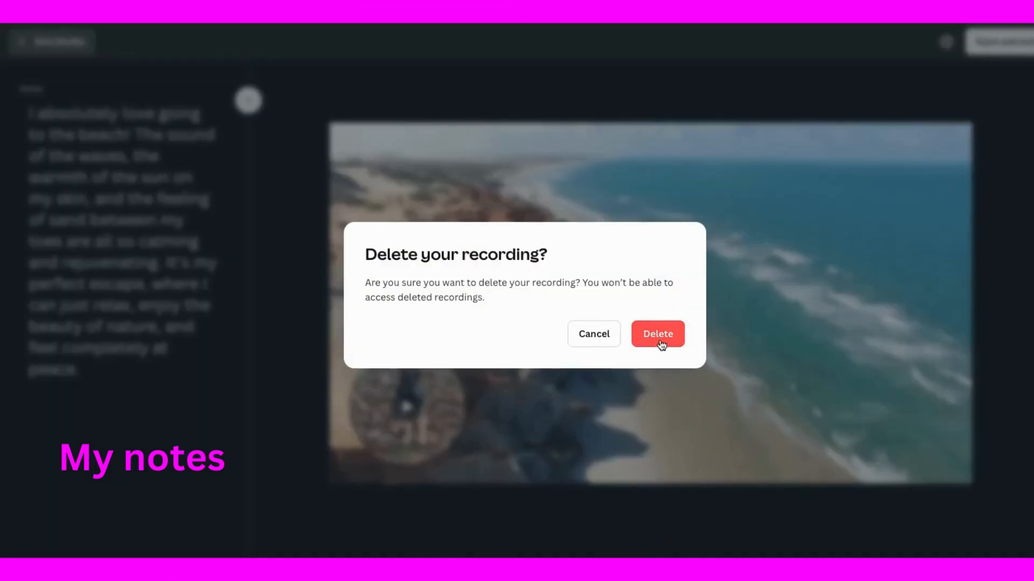
left_click(660, 336)
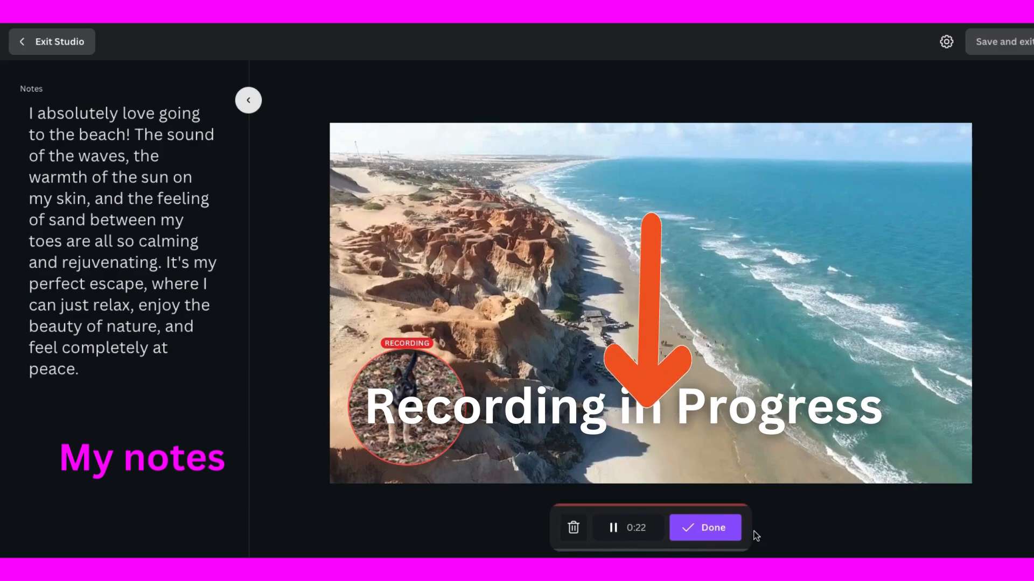
Finish the new voiceover take, save it to the design and look it up among the uploaded audio.
left_click(710, 531)
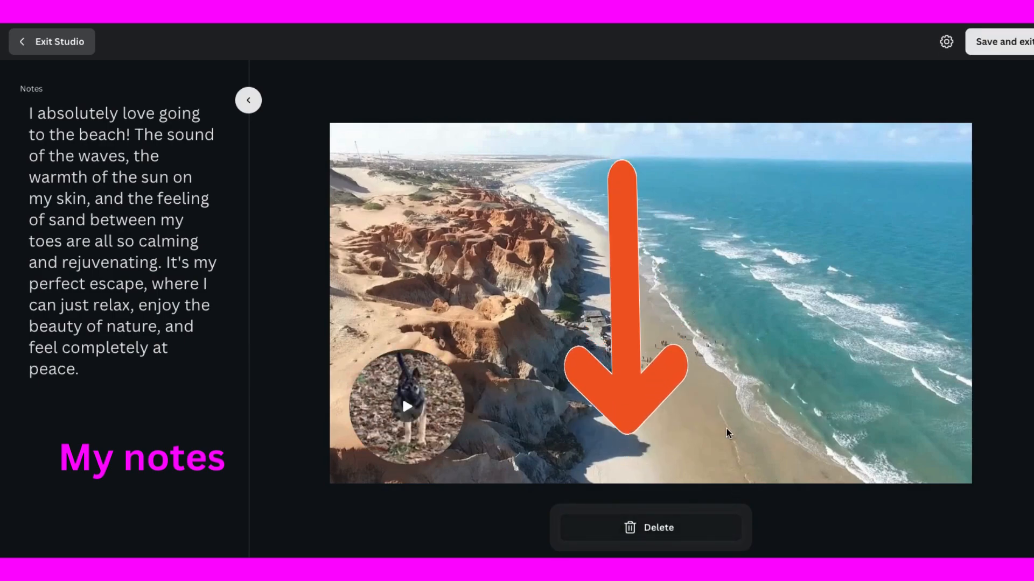
left_click(992, 43)
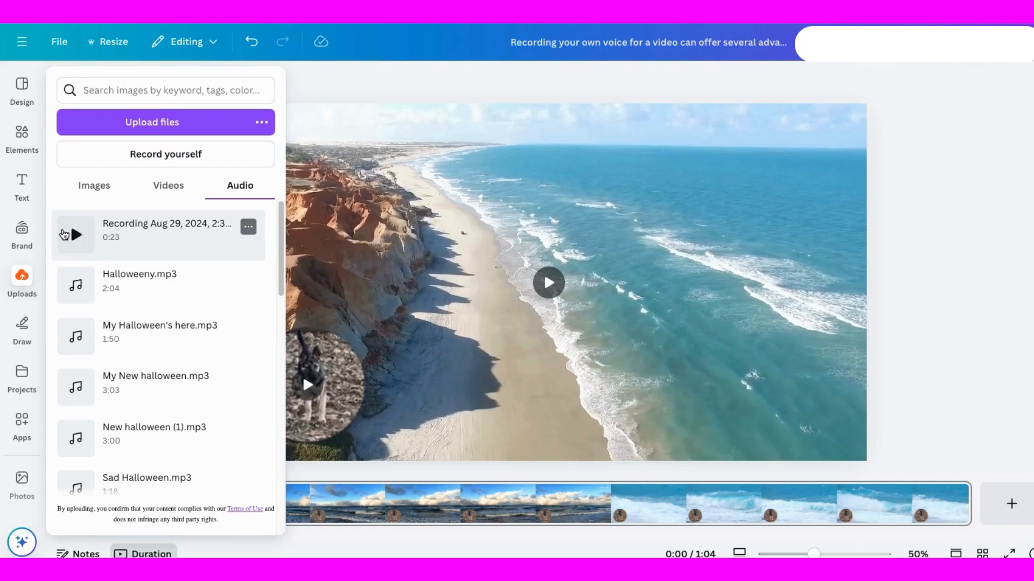
left_click_drag(252, 535, 266, 522)
left_click(22, 277)
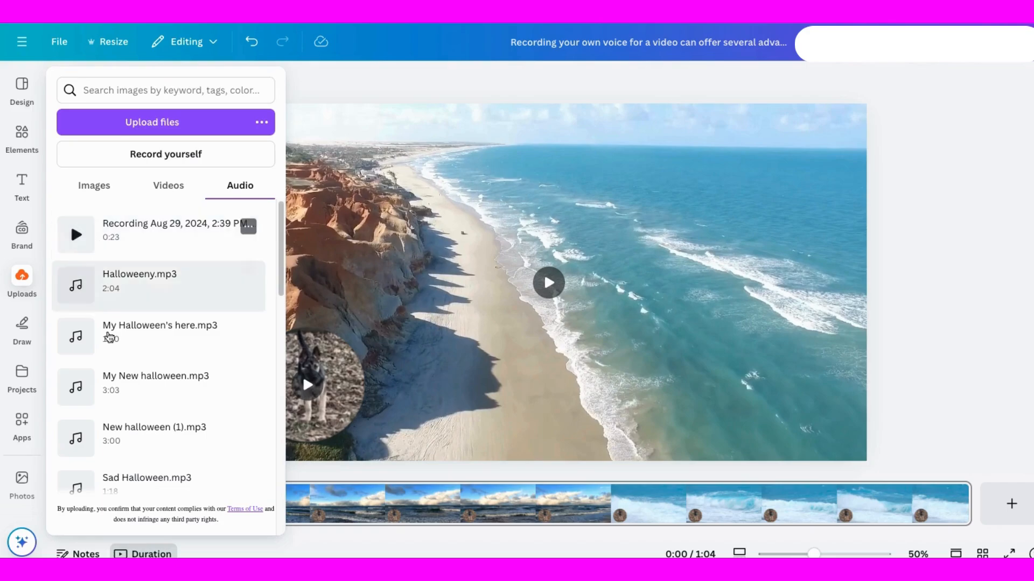
Shorten the video page to 27.0 s from its end and place the playhead at 0:01.
left_click_drag(206, 536, 207, 512)
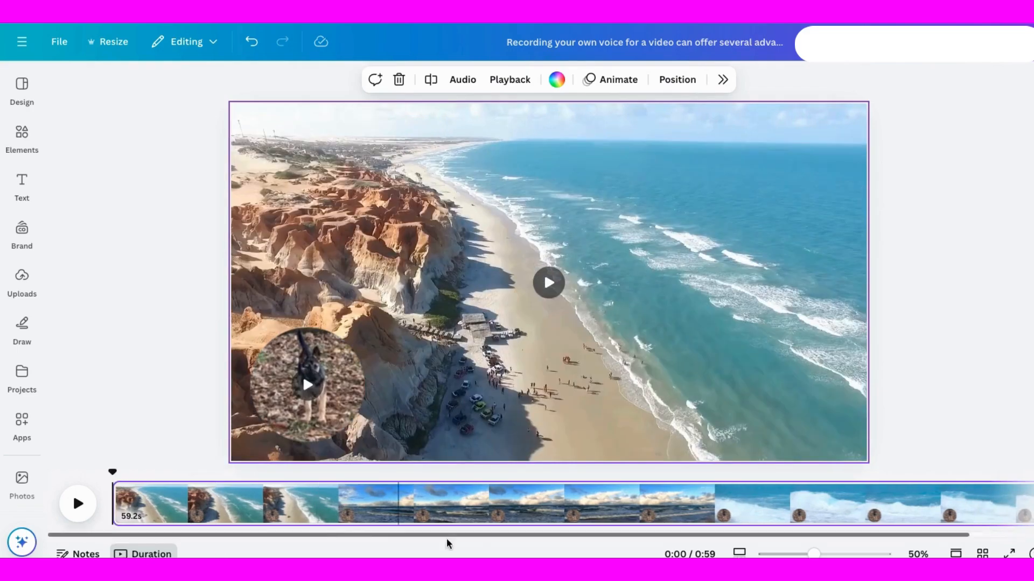
left_click_drag(545, 536, 639, 537)
left_click_drag(967, 515, 397, 526)
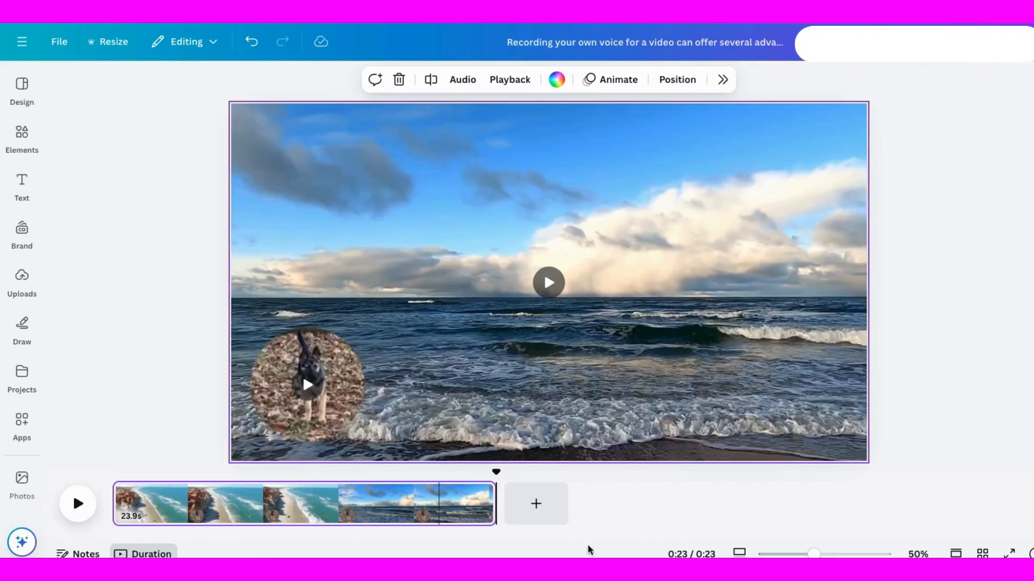
left_click_drag(496, 471, 126, 483)
left_click_drag(494, 505, 130, 474)
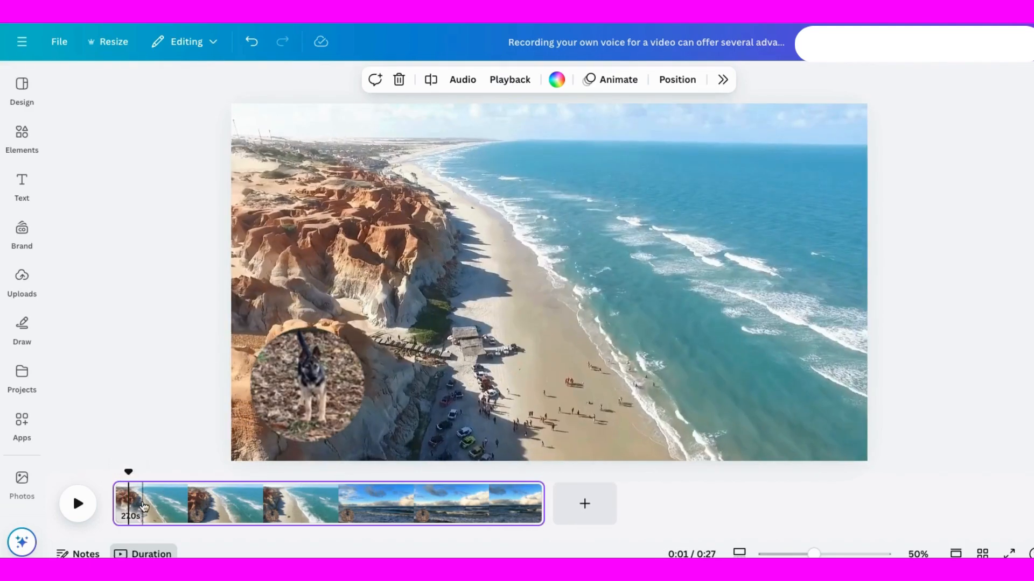
Add the Aug 29, 2024, 2:39 PM voice recording as an audio track at 0:01 and trim the video page to 22.5 s.
mouse_move(29, 298)
left_click(142, 236)
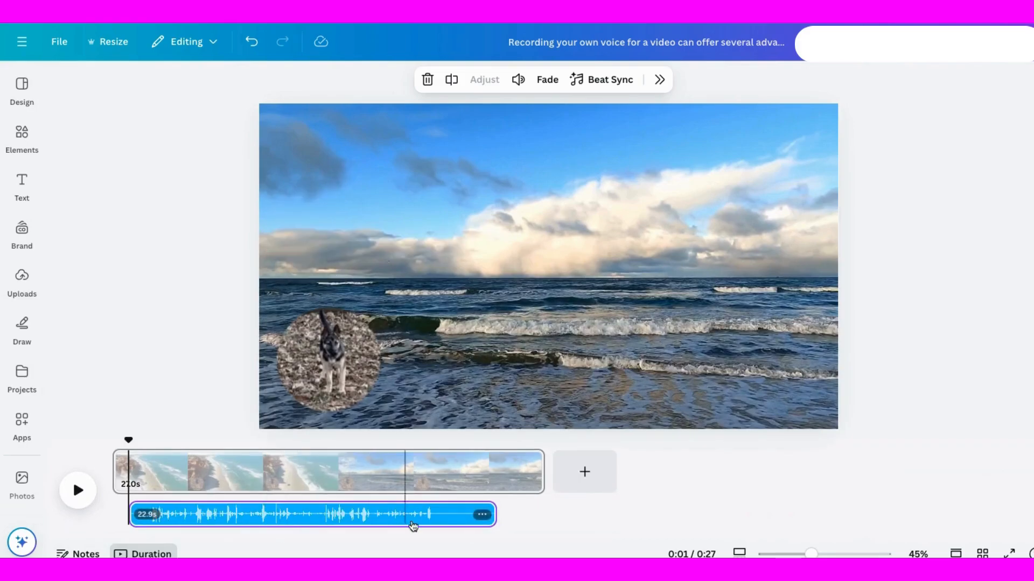
left_click_drag(541, 485, 471, 514)
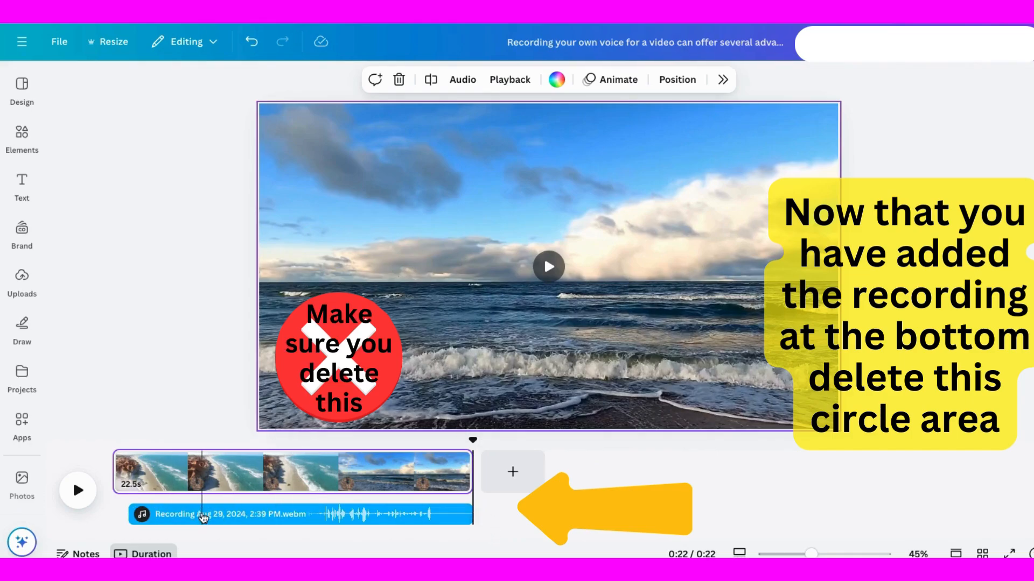
Set the voice recording track's volume to 100 and return the playhead to the start of the timeline.
right_click(204, 514)
left_click(245, 467)
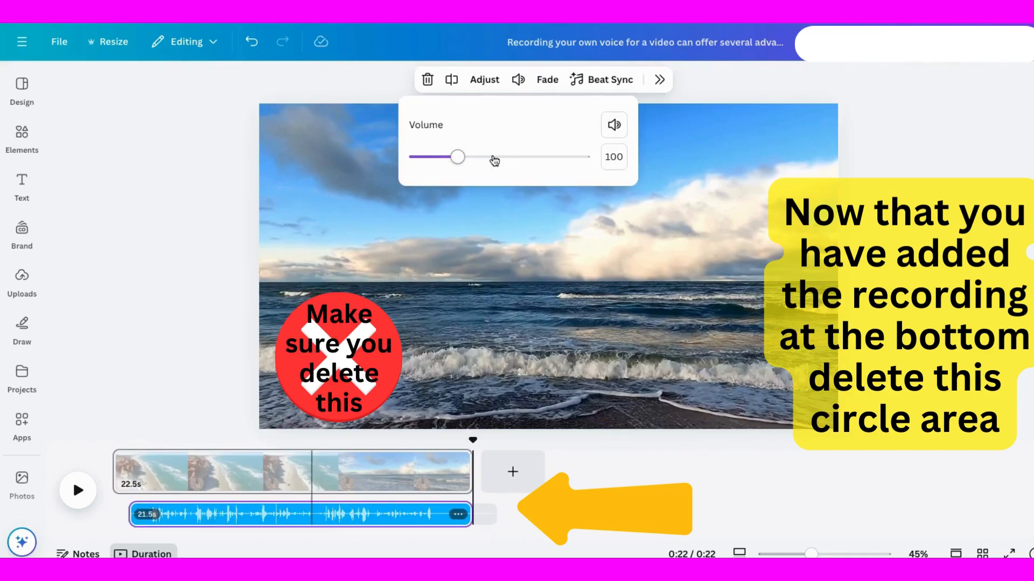
left_click_drag(494, 161, 458, 160)
left_click(878, 232)
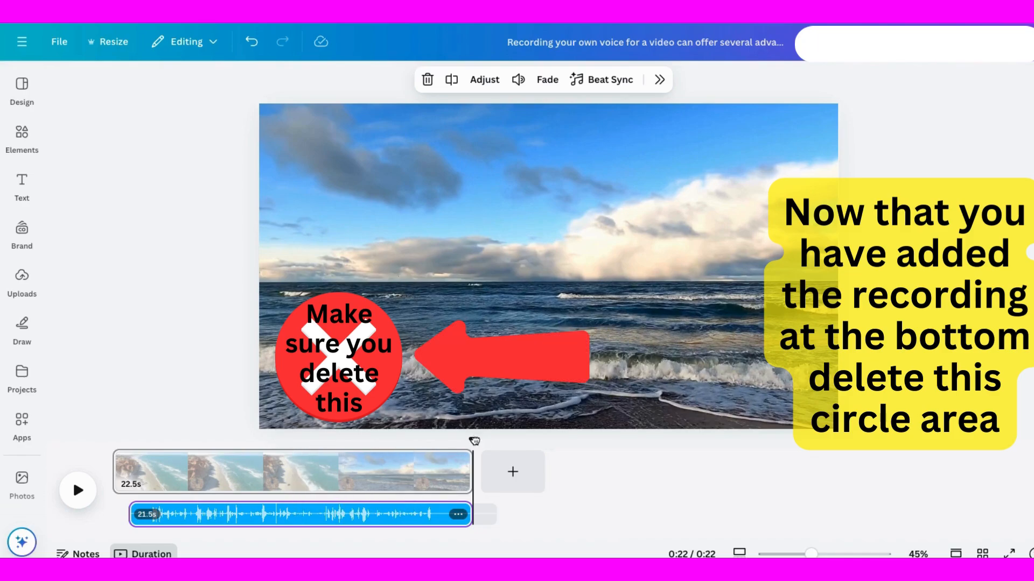
left_click_drag(474, 441, 93, 441)
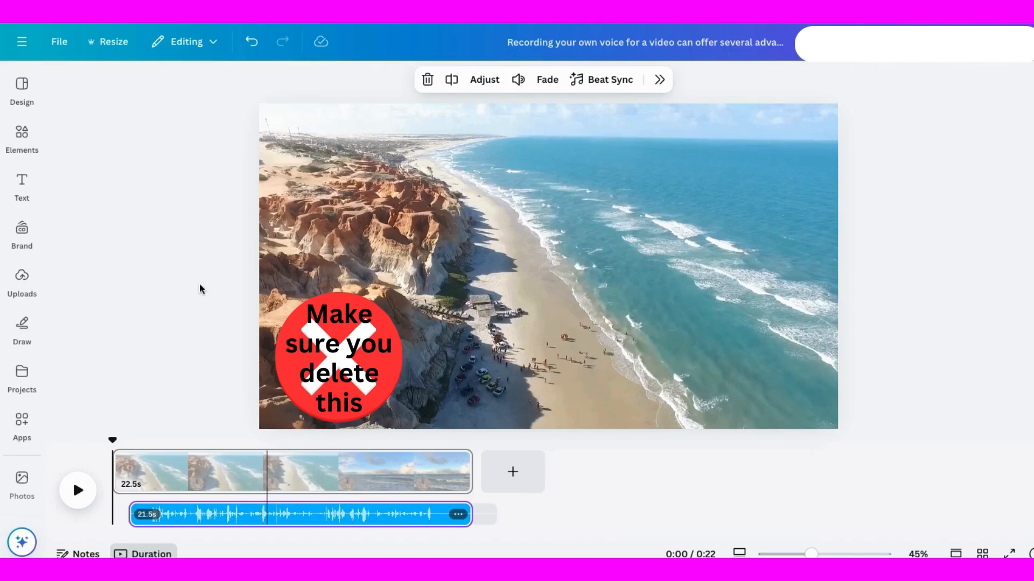
Download the finished design as an MP4 video at 1080p (HD) quality.
left_click(58, 46)
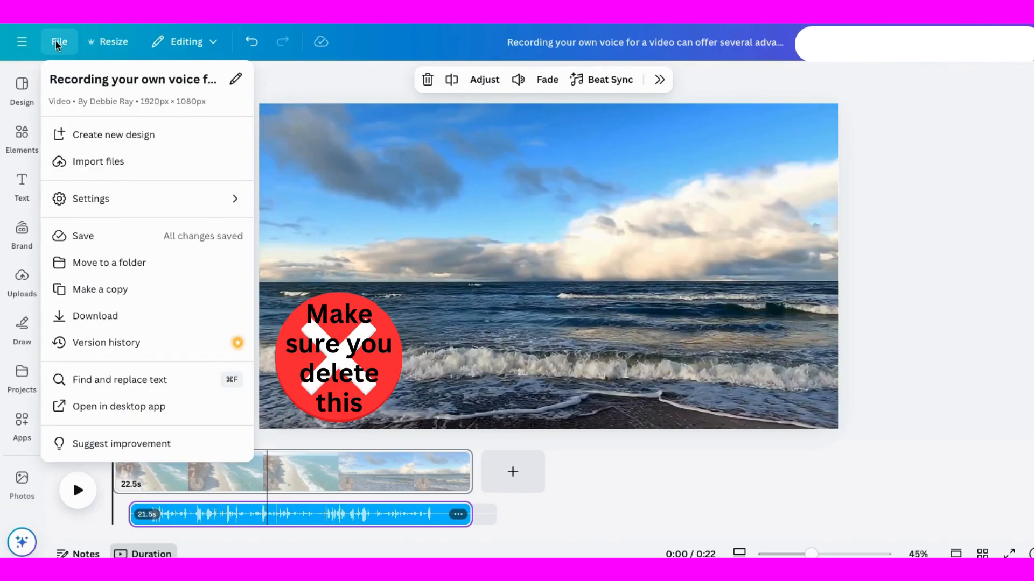
left_click(95, 317)
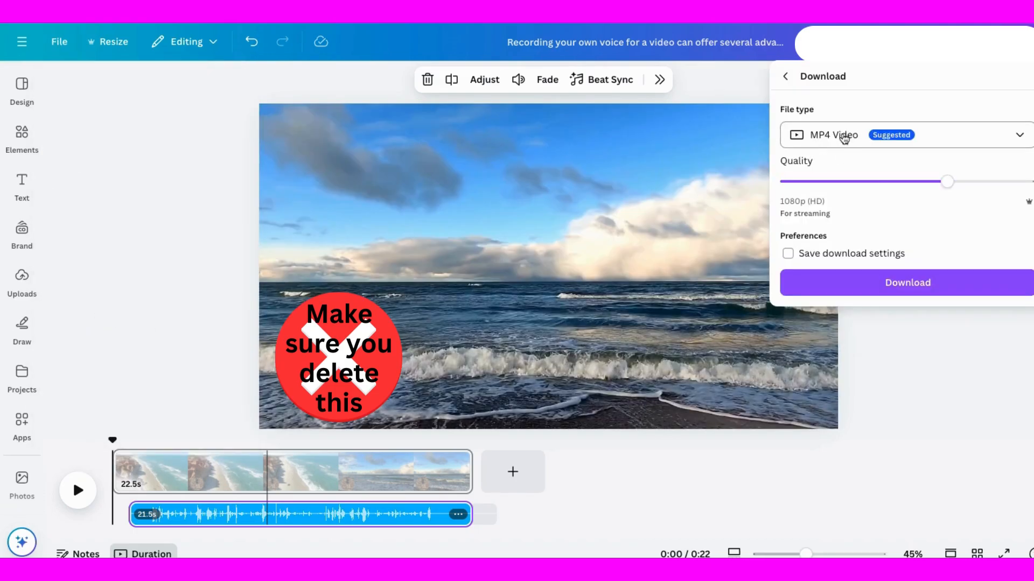
left_click_drag(948, 182, 919, 186)
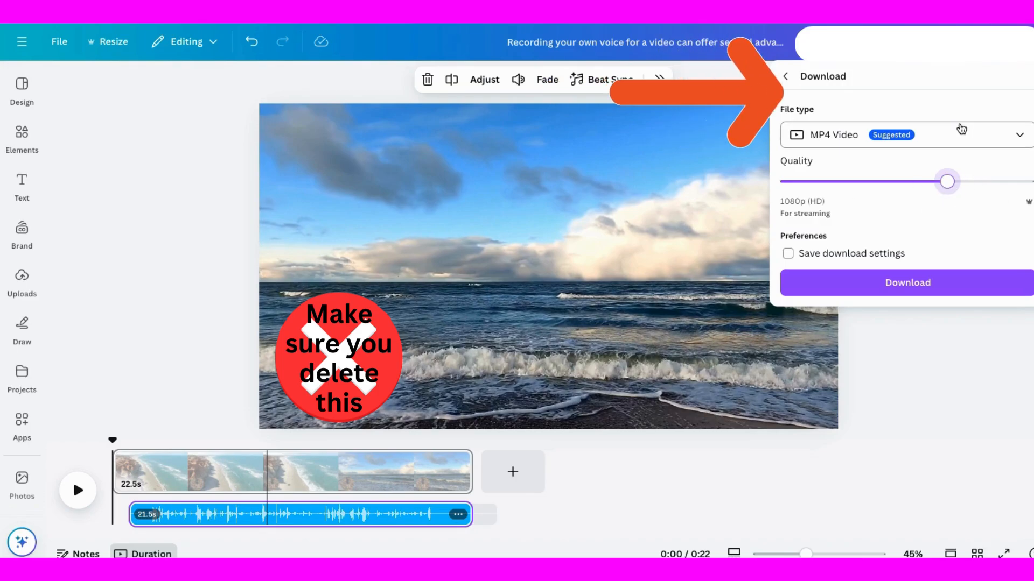
left_click(902, 284)
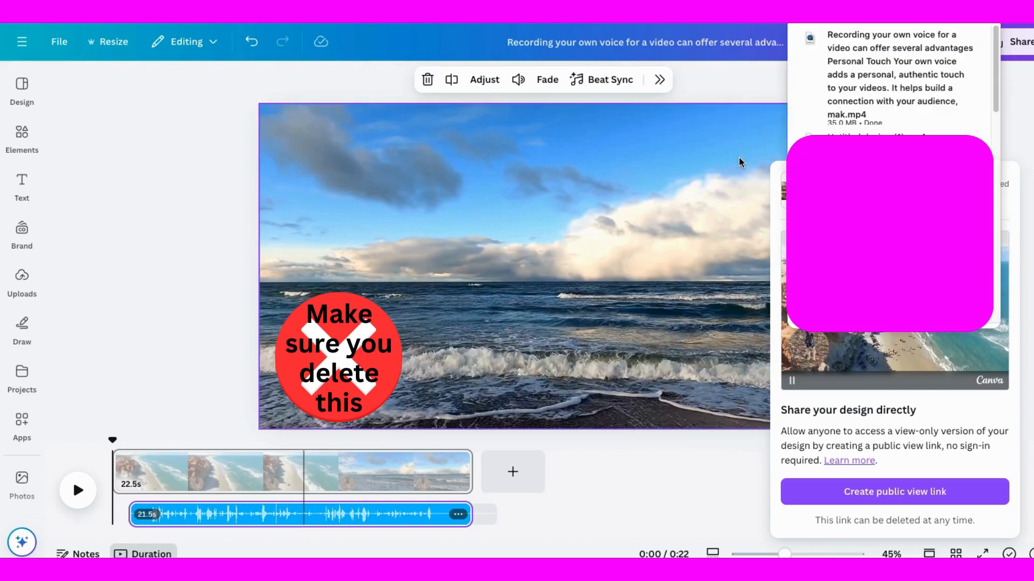
mouse_move(944, 58)
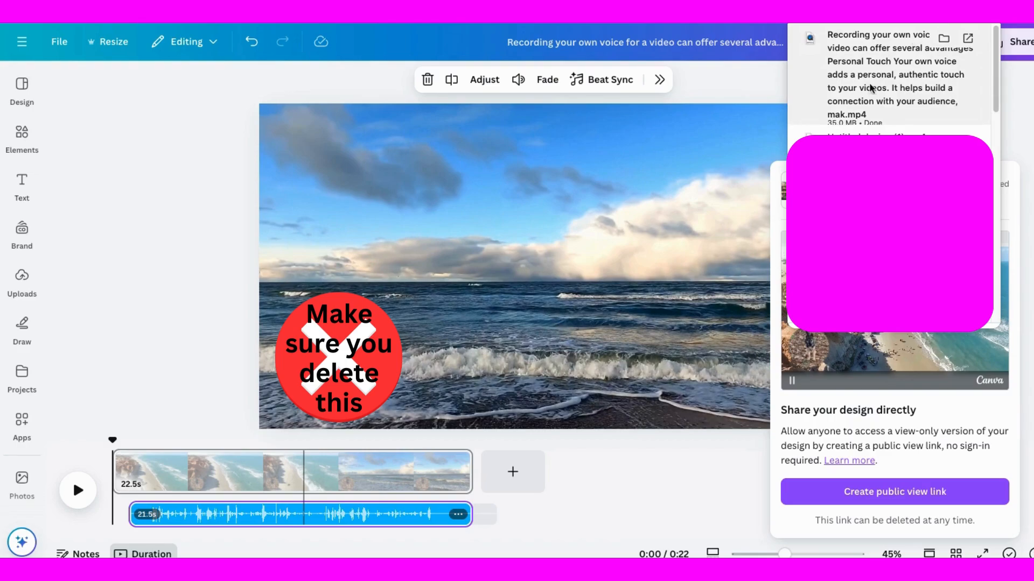